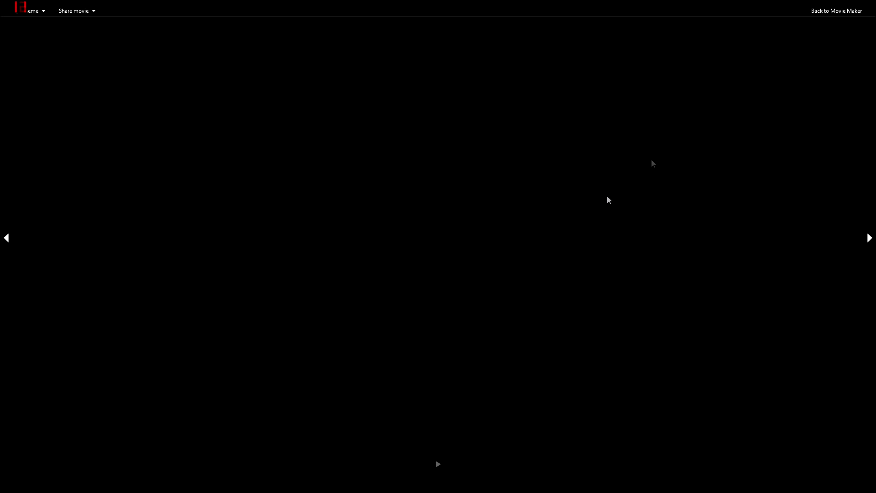
- Exit full-screen preview and show the File menu for the empty My Movie project
left_click(843, 18)
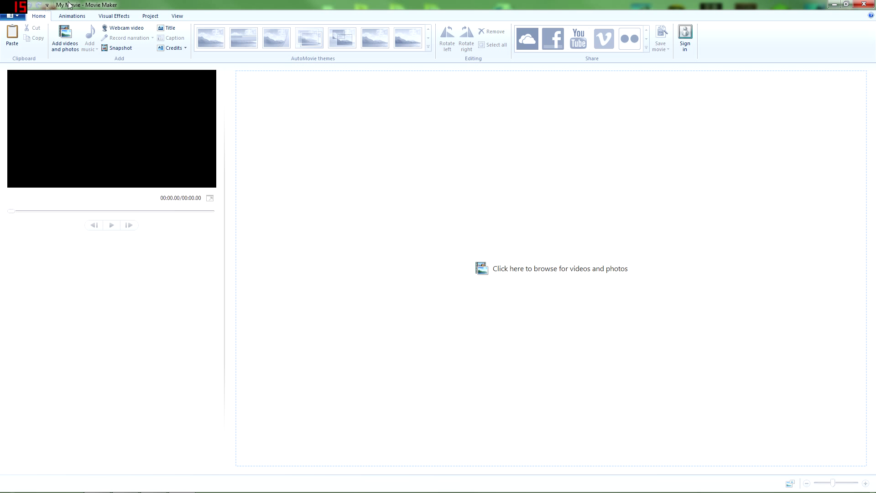
left_click(16, 17)
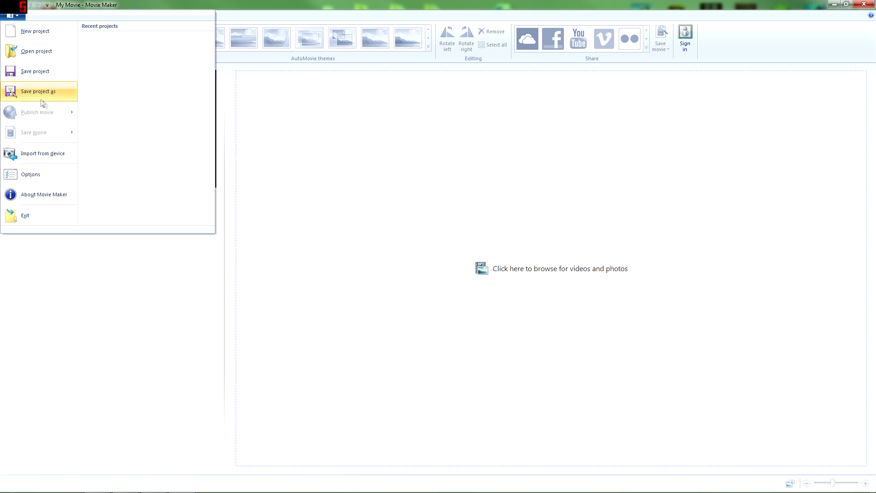
left_click(41, 51)
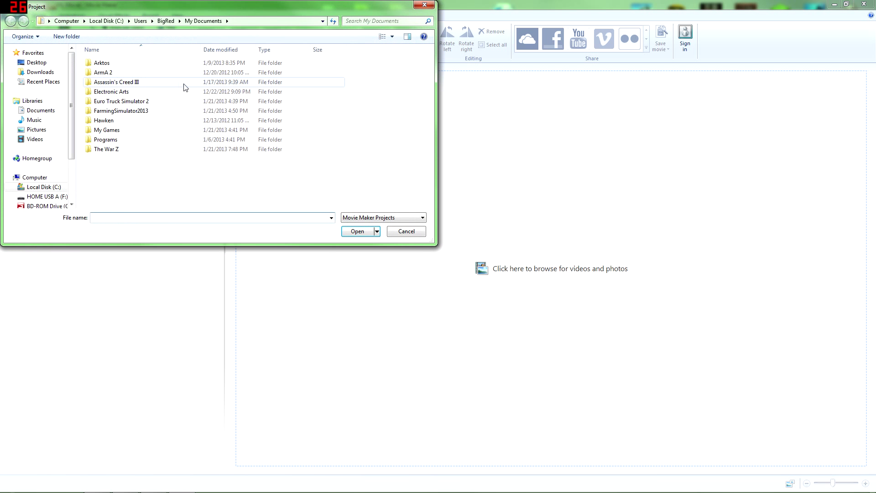
left_click(34, 138)
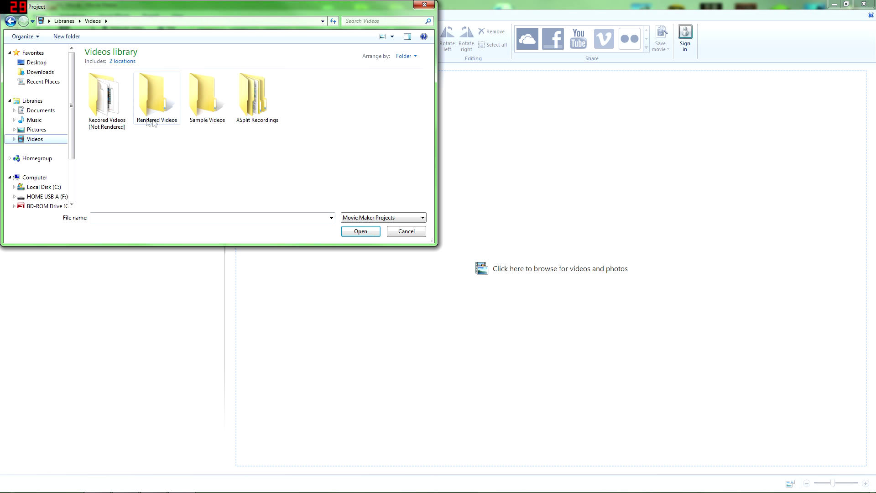
double_click(121, 118)
left_click(384, 217)
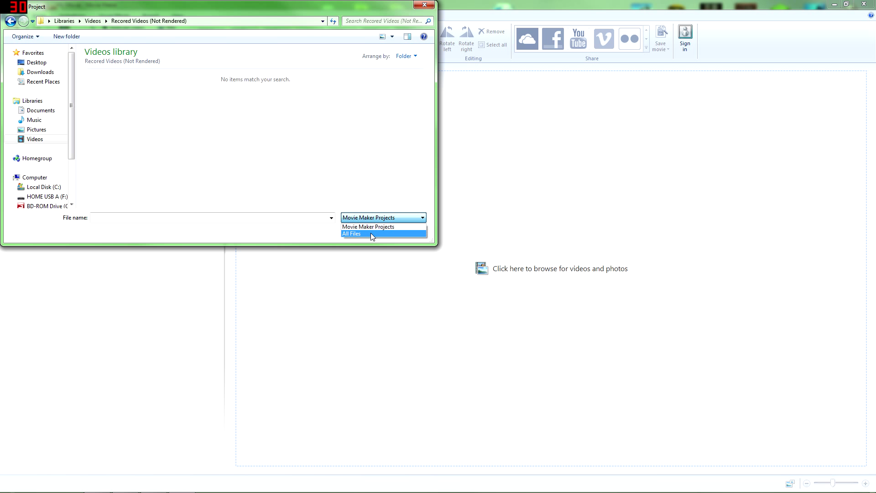
left_click(371, 233)
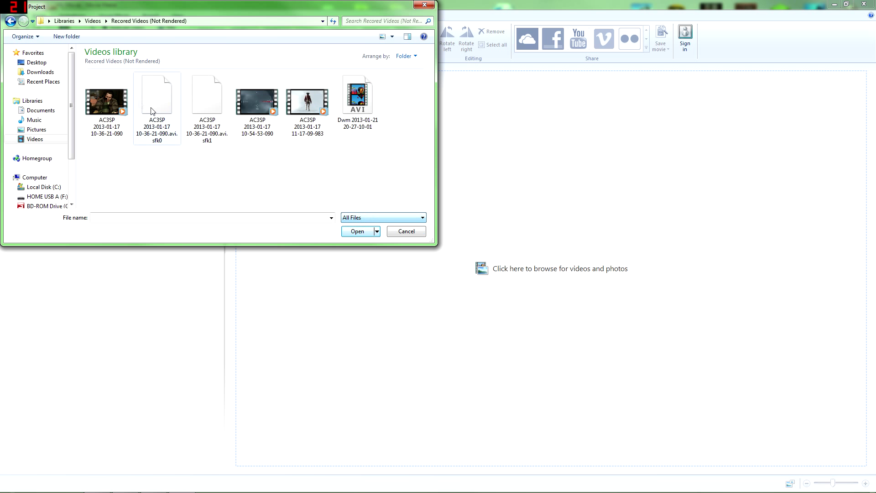
left_click(352, 114)
left_click(357, 232)
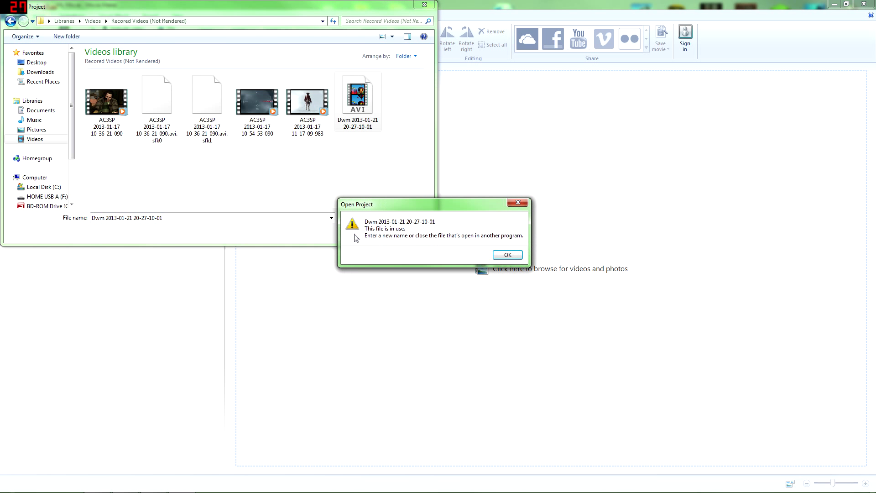
left_click(510, 257)
- Browse Explorer to the Videos > Recored Videos (Not Rendered) folder
left_click(417, 236)
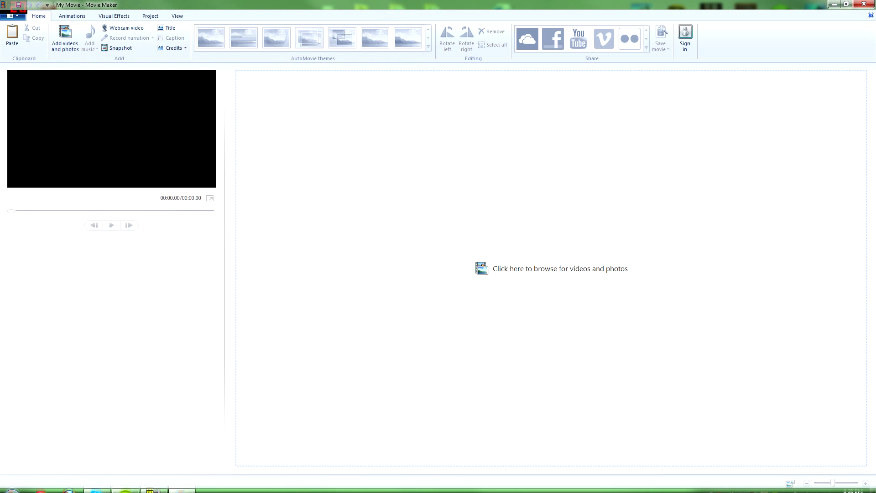
left_click(13, 483)
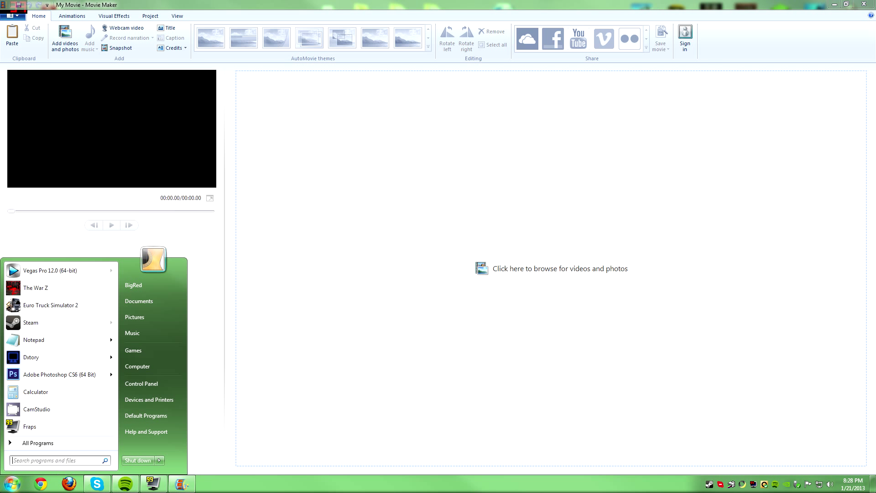
left_click(153, 364)
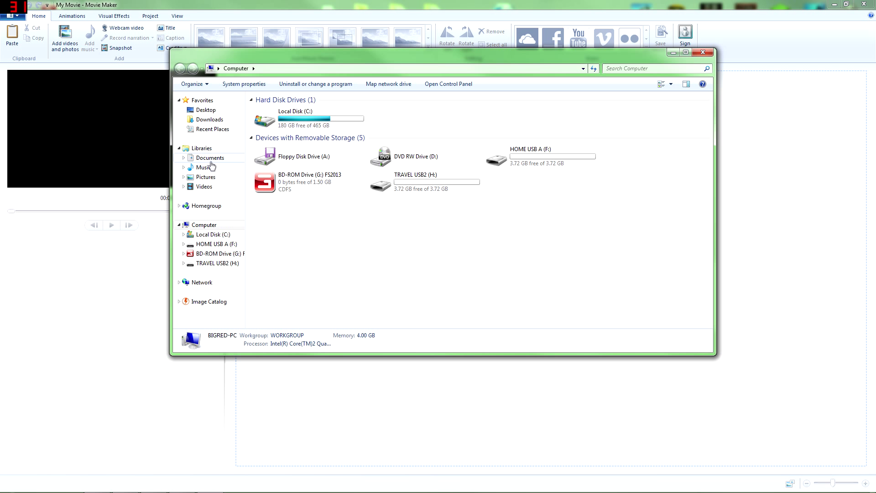
left_click(209, 158)
left_click(205, 177)
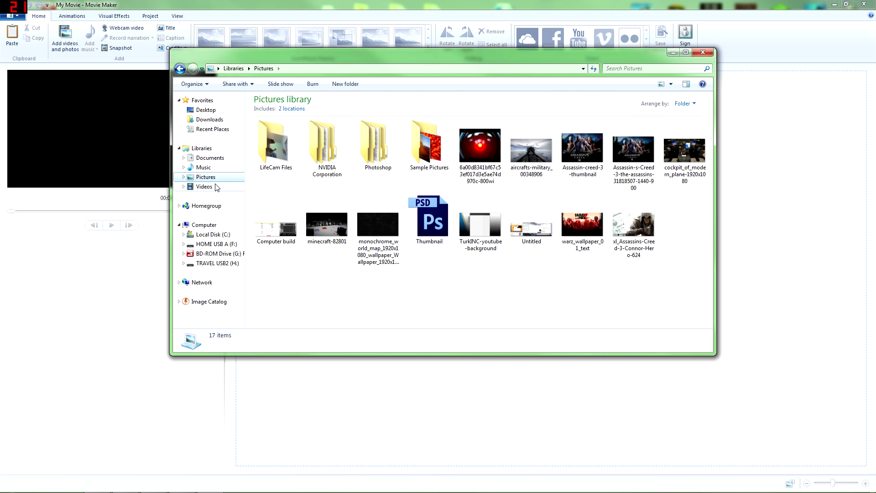
double_click(276, 149)
- Drag the first AC3SP recording into Movie Maker, then close Explorer
left_click_drag(283, 164, 421, 401)
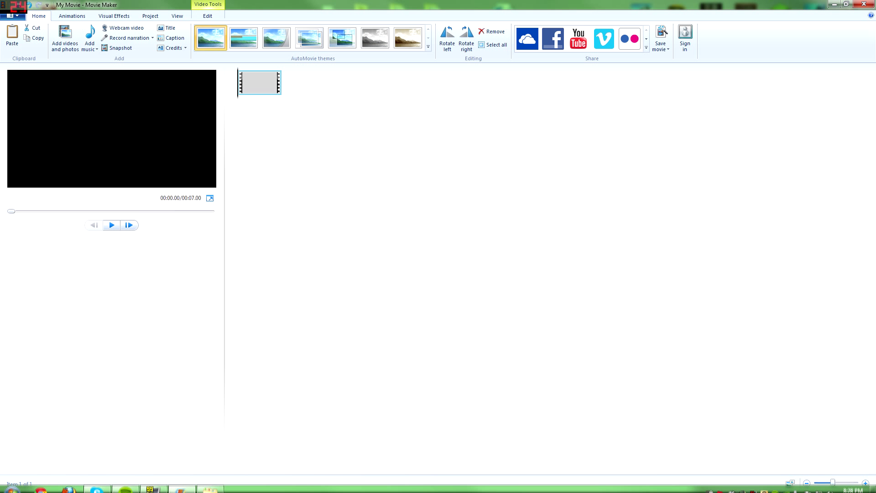
left_click(210, 484)
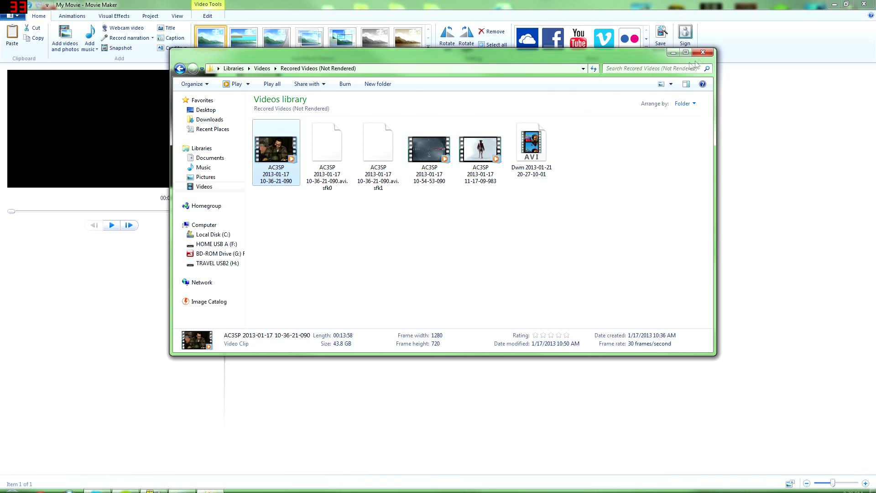
left_click(704, 54)
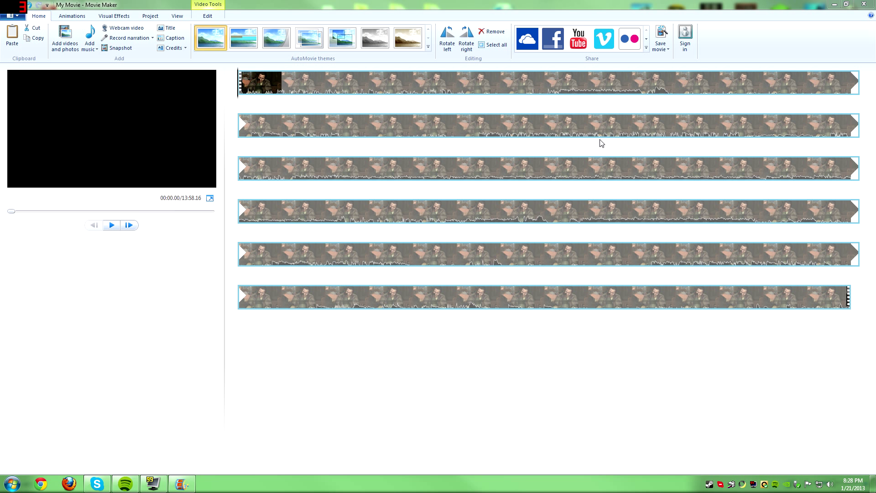
left_click(310, 77)
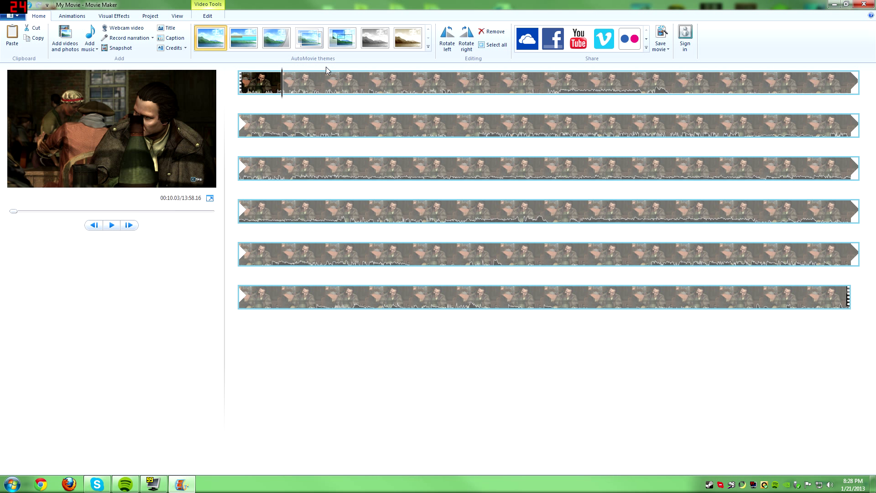
left_click(326, 67)
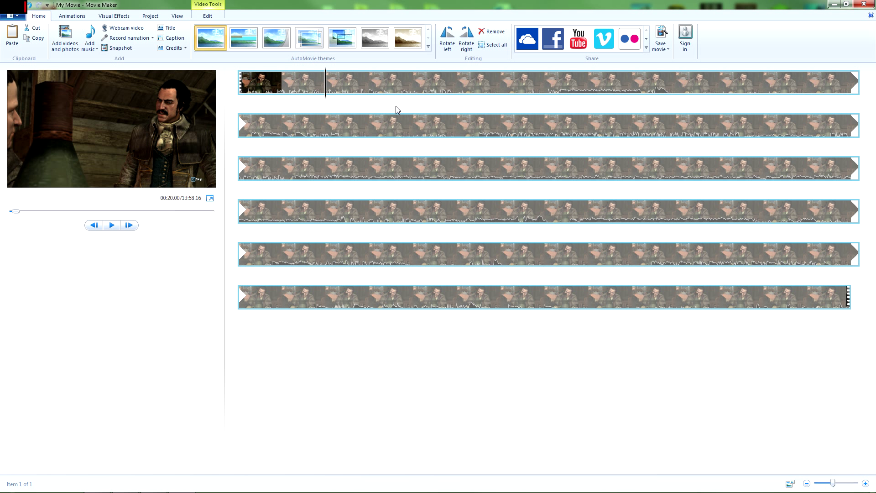
left_click(240, 75)
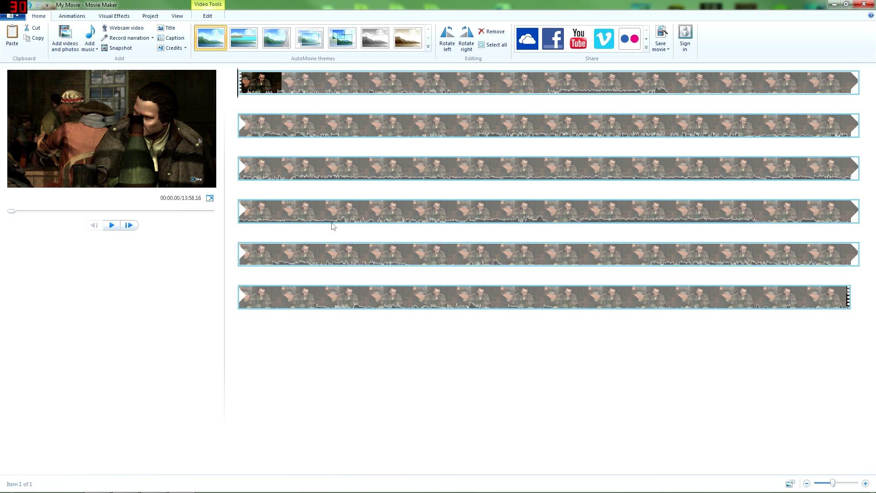
- Begin a Save movie with the Windows 7 (720p) preset from the File menu
left_click(19, 18)
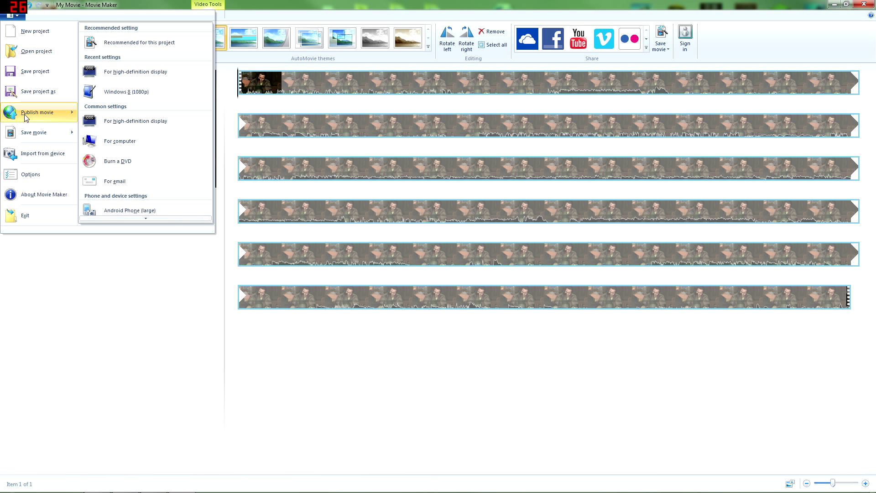
mouse_move(35, 132)
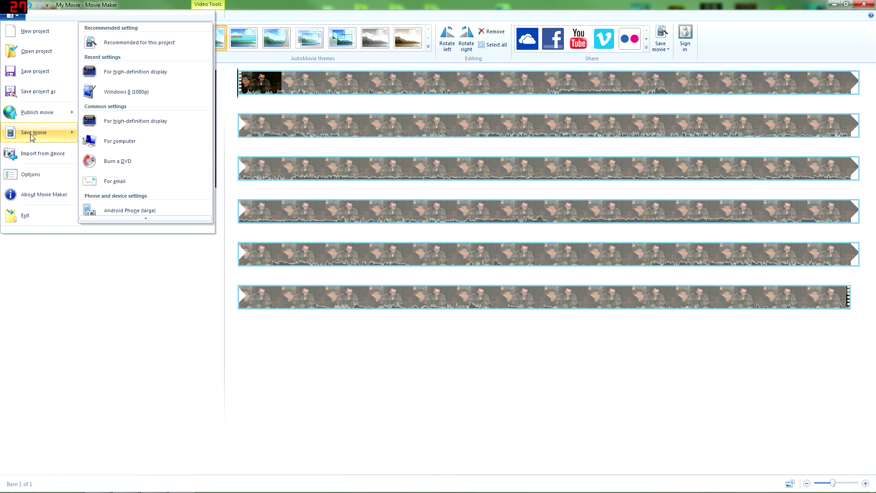
scroll(151, 195, "down", 2)
scroll(151, 196, "down", 2)
scroll(151, 195, "down", 1)
scroll(151, 195, "down", 2)
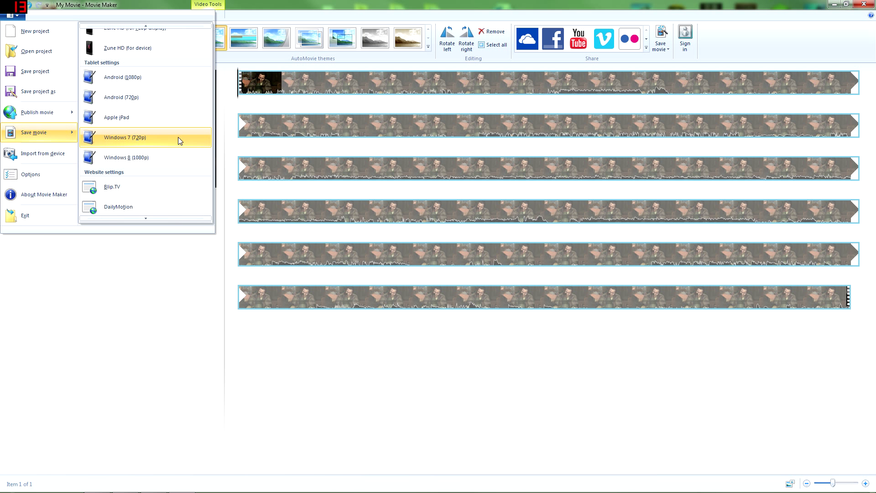
left_click(146, 142)
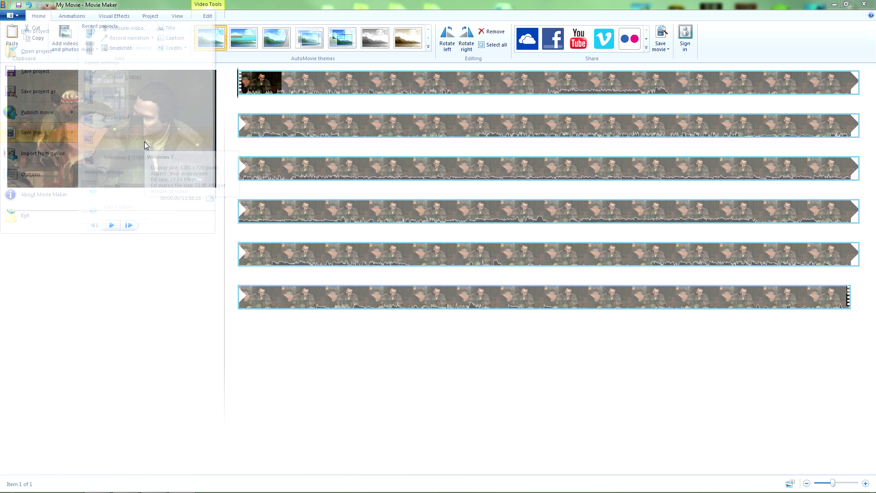
- Check the video file types, keep MPEG-4/H.264, and cancel this save
left_click(89, 212)
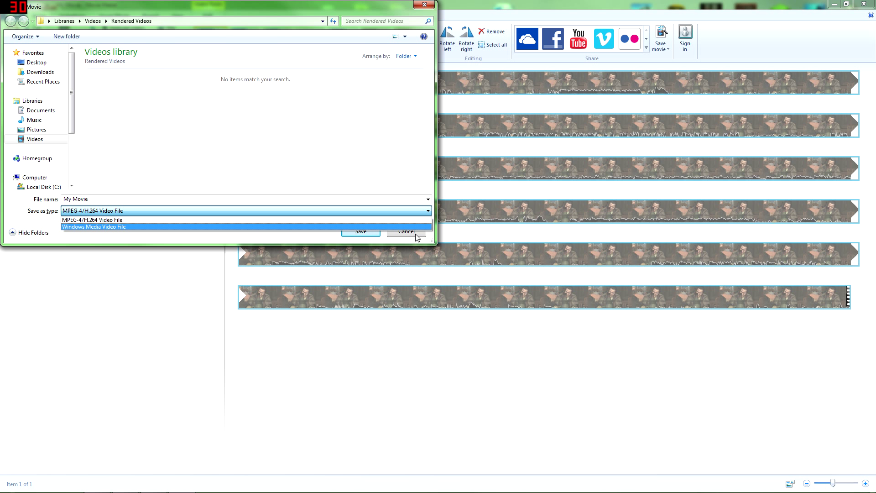
left_click(398, 219)
left_click(406, 234)
- Restart Save movie using the Windows 8 (1080p) preset instead
left_click(12, 15)
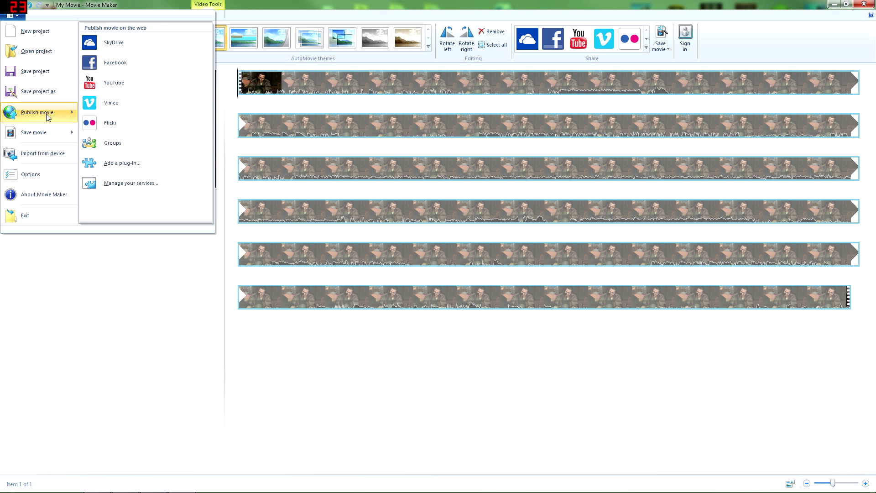
scroll(123, 133, "down", 3)
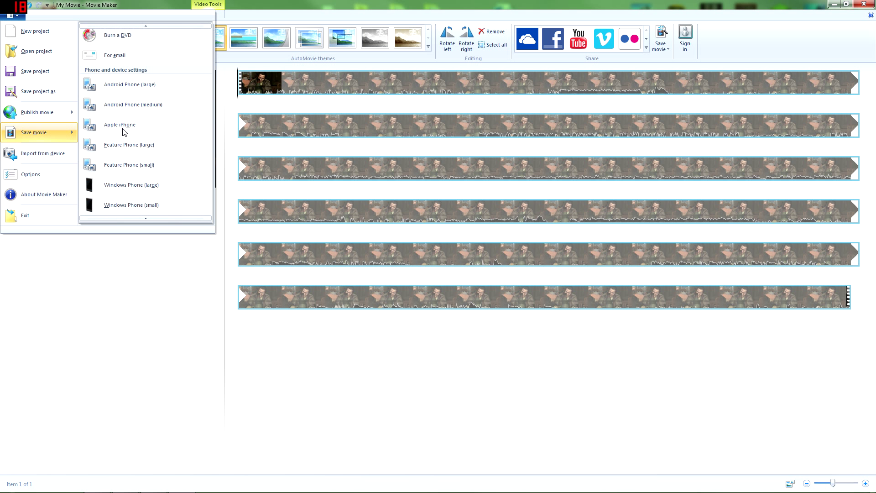
scroll(124, 132, "down", 3)
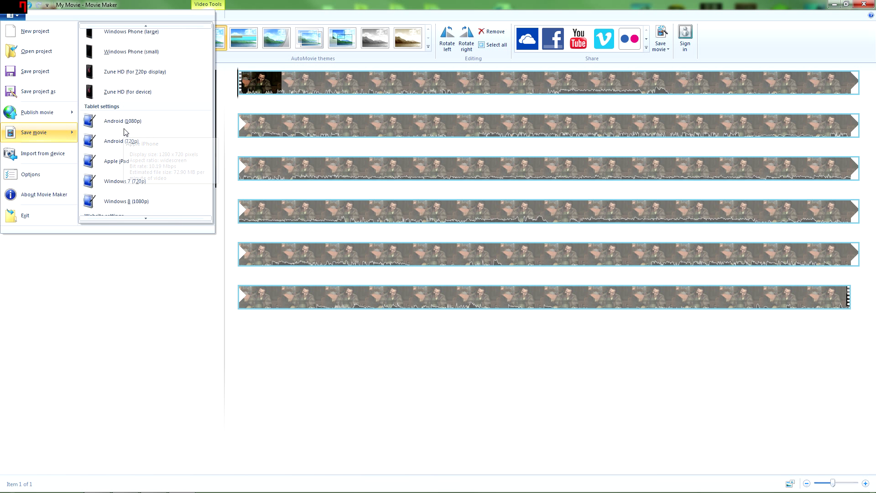
scroll(126, 132, "down", 2)
scroll(128, 134, "down", 1)
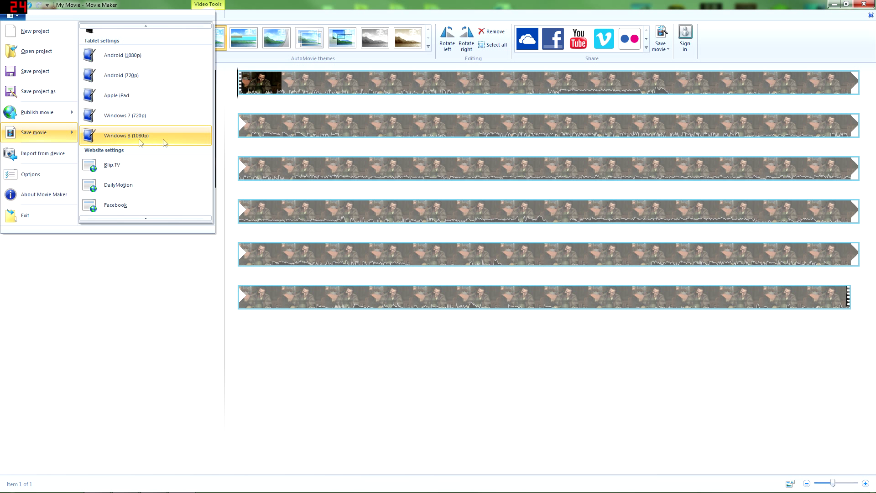
left_click(139, 135)
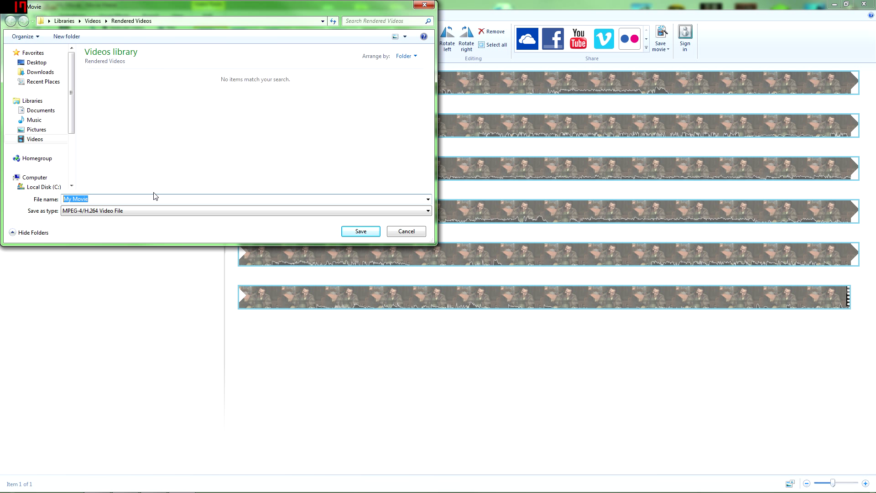
- Name the file 'Assassin creed 3 lets play 5', fixing a typo, and save
type("Assassin")
type(" creed ")
type("4")
key("BackSpace")
type("3 le")
type("ts play ")
type("5")
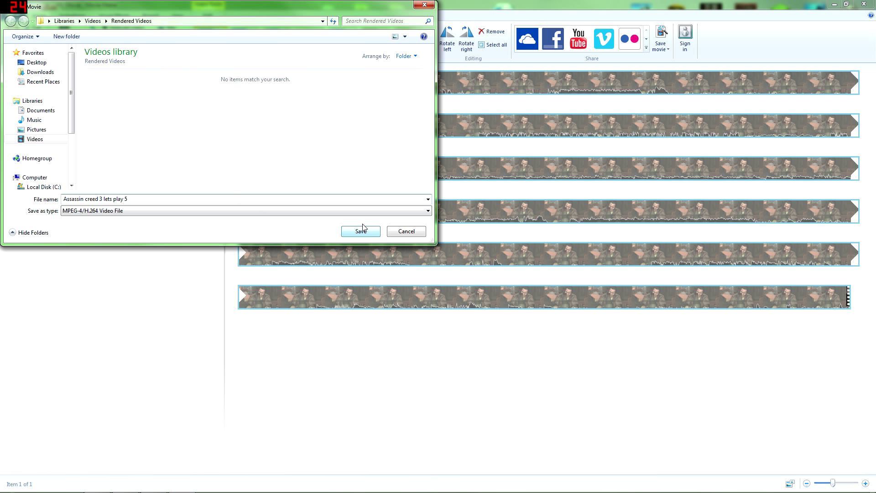
left_click(360, 232)
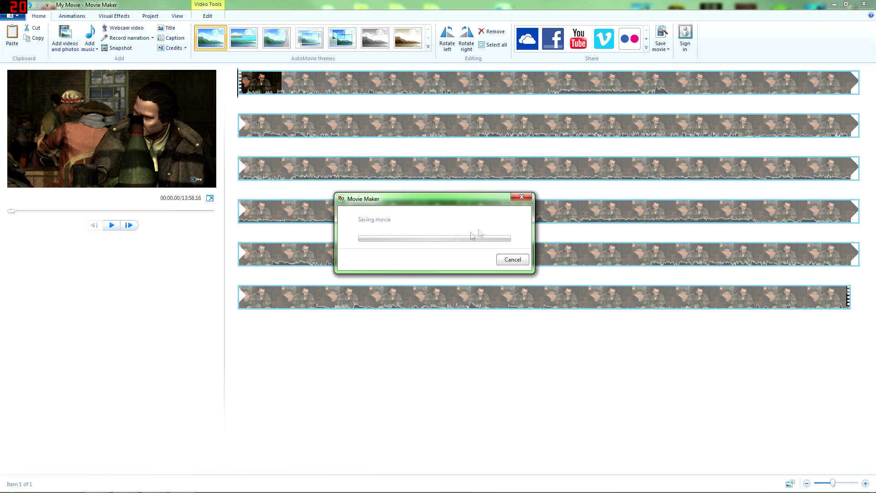